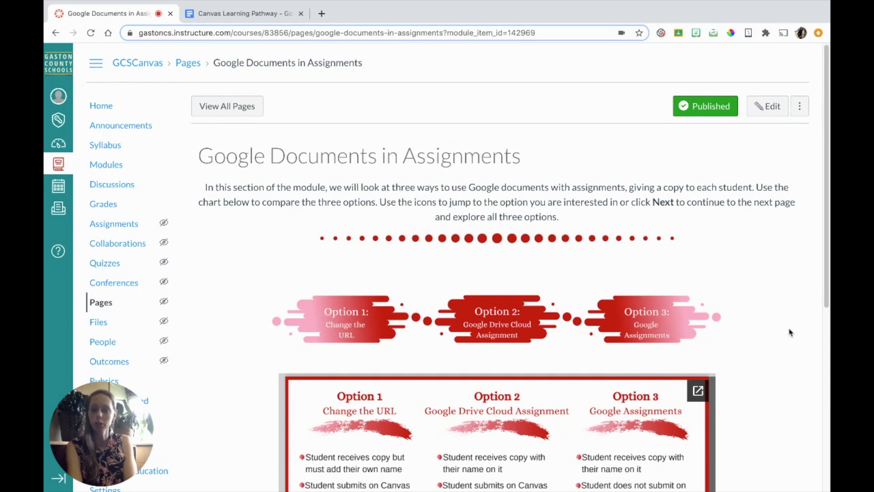
Advance to the 'Option #1: Changing the URL' page, then open the course's Assignments list.
scroll(790, 333, "down", 1)
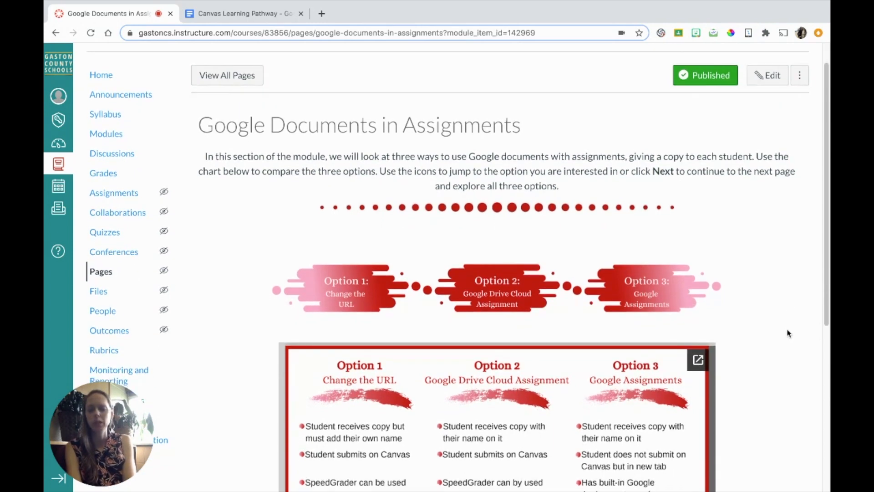
scroll(789, 333, "down", 4)
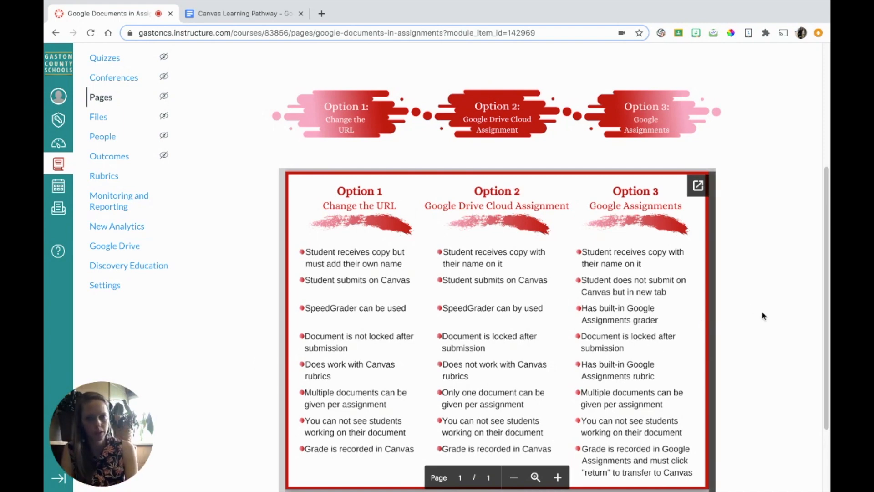
scroll(764, 316, "down", 2)
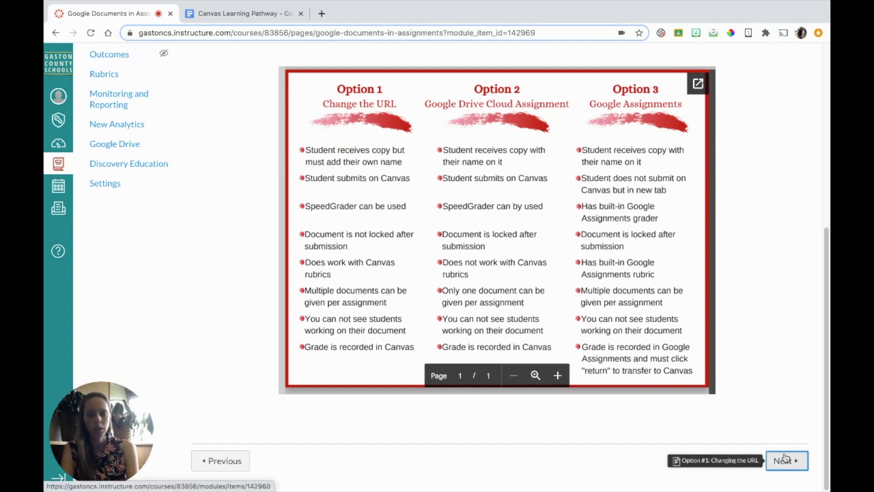
left_click(785, 459)
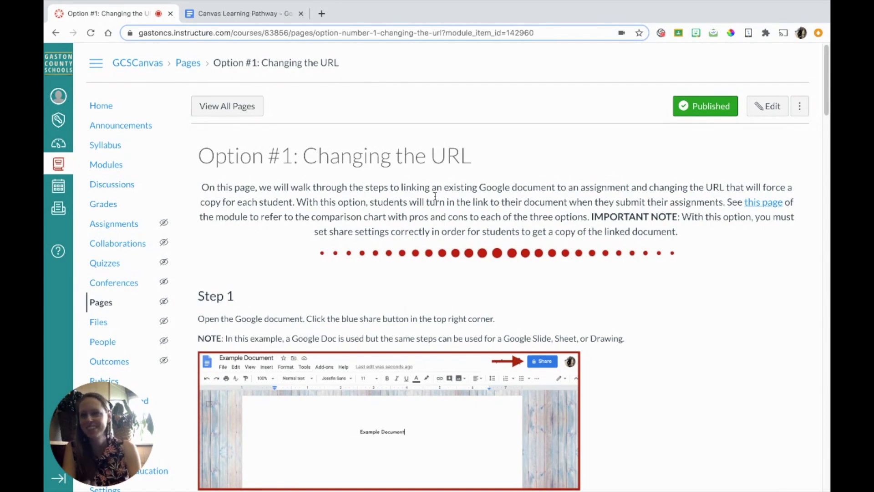
left_click(115, 226)
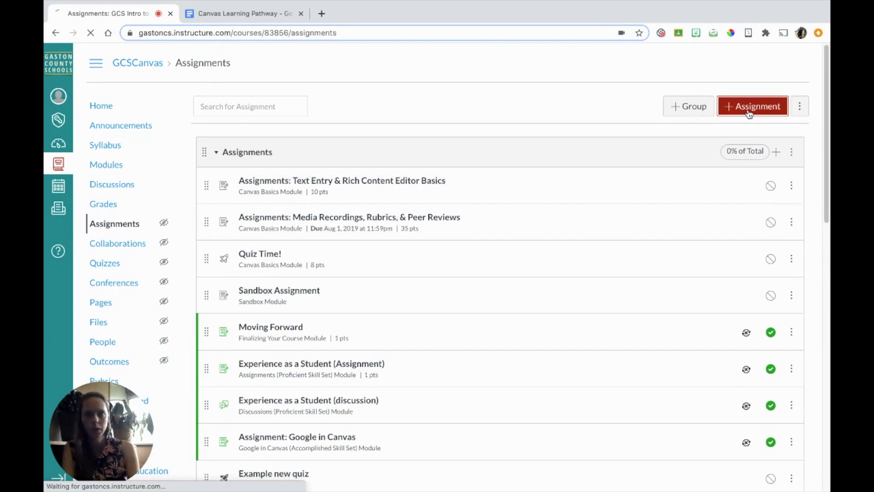
Start a new assignment, dismiss the auto-saved content, and title it 'Google Assignment URL Example'.
left_click(749, 114)
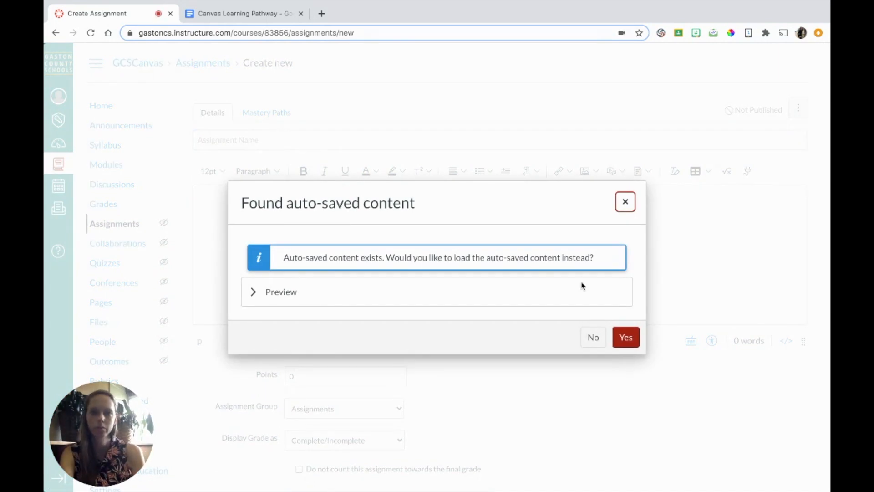
left_click(625, 201)
type("G")
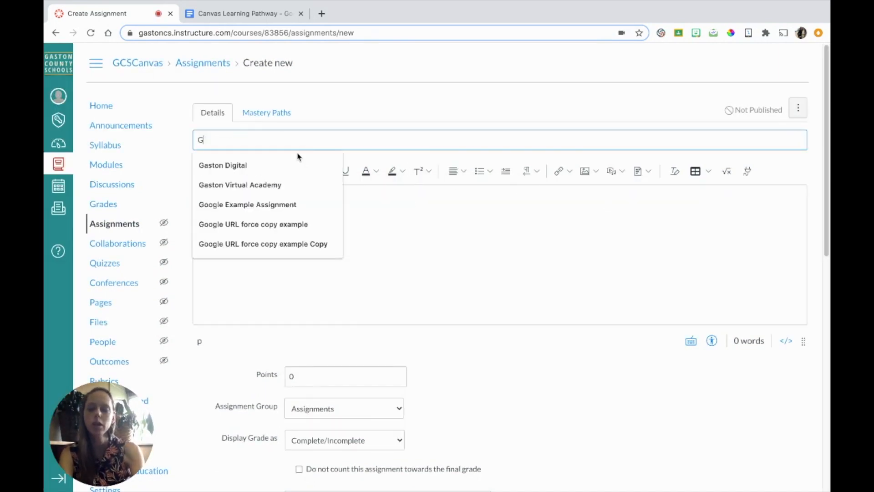
type("oogle ")
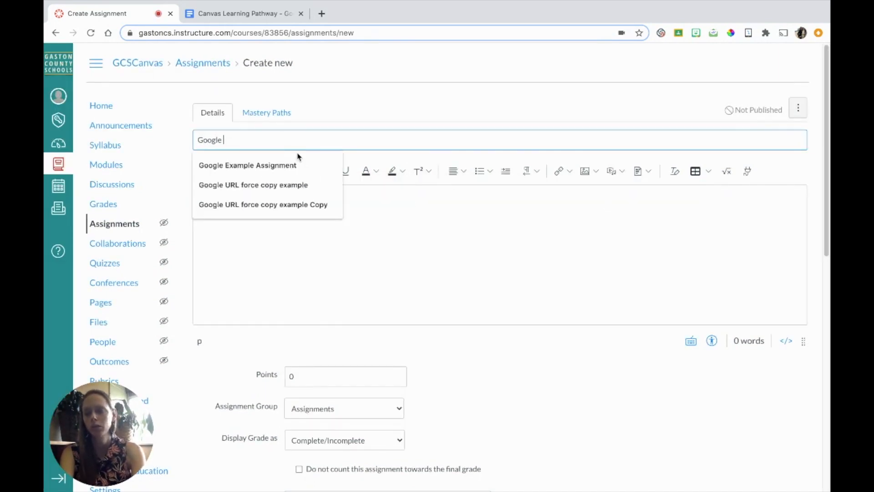
type("Assignment")
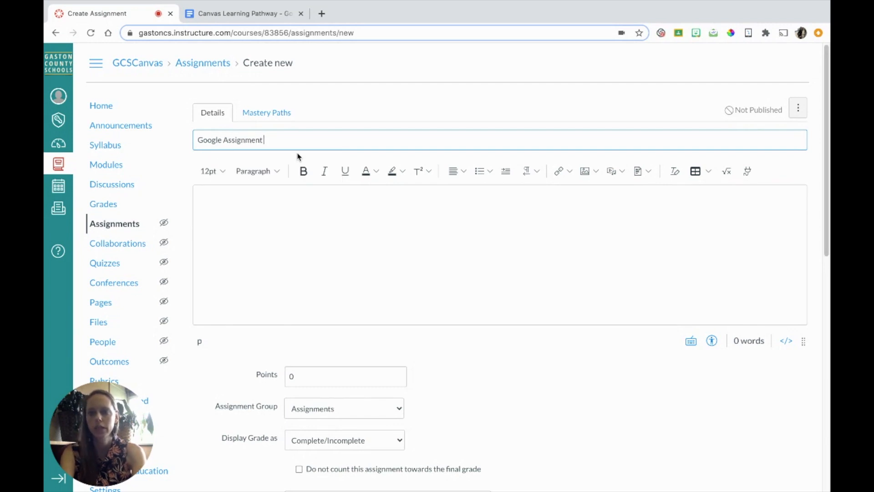
type("(")
key("BackSpace")
type("URL E")
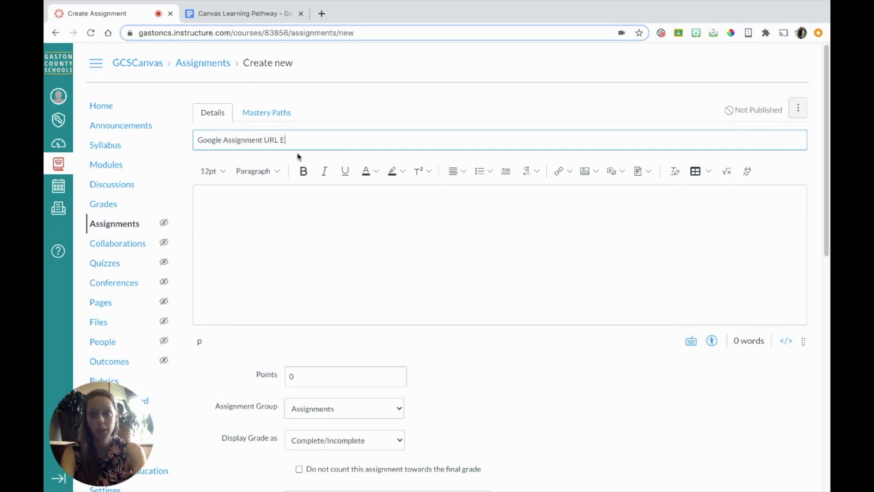
type("xampl")
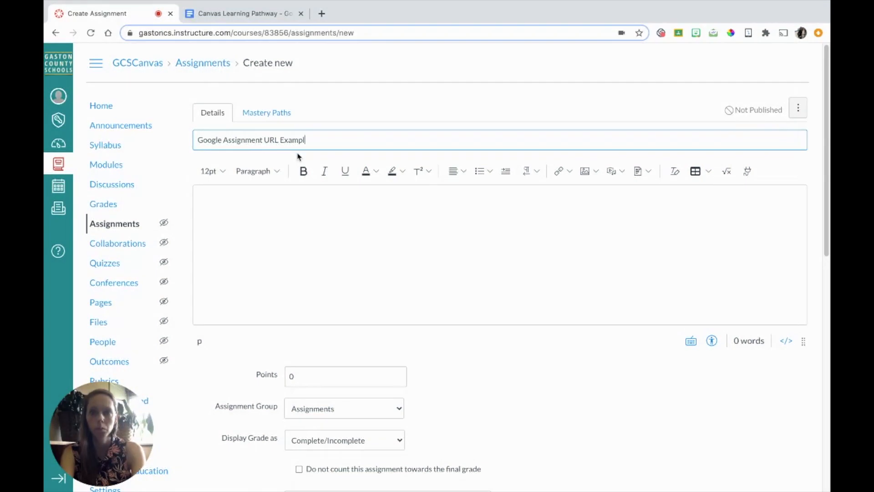
type("e")
left_click(269, 214)
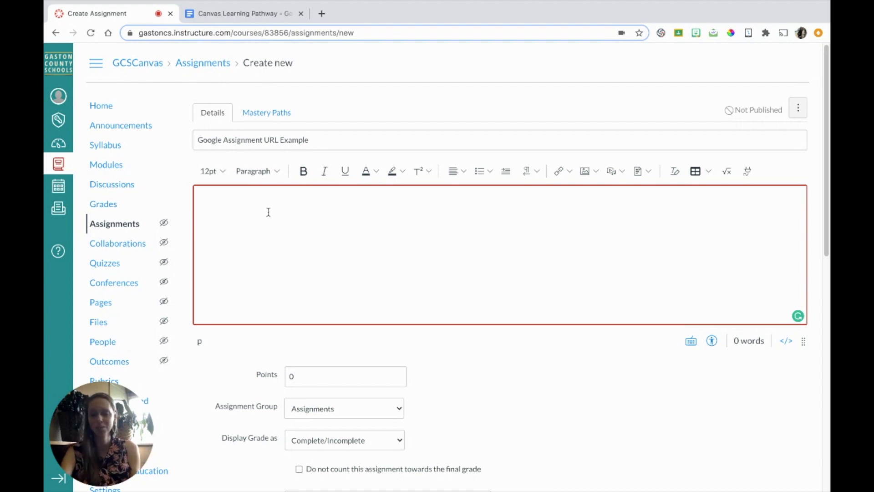
Add a filler line and 'Get your copy here - hyperlink.' to the description, select that line, and switch to the Canvas Learning Pathway doc.
type("ad;lkajdsfljkasdfjklasdf")
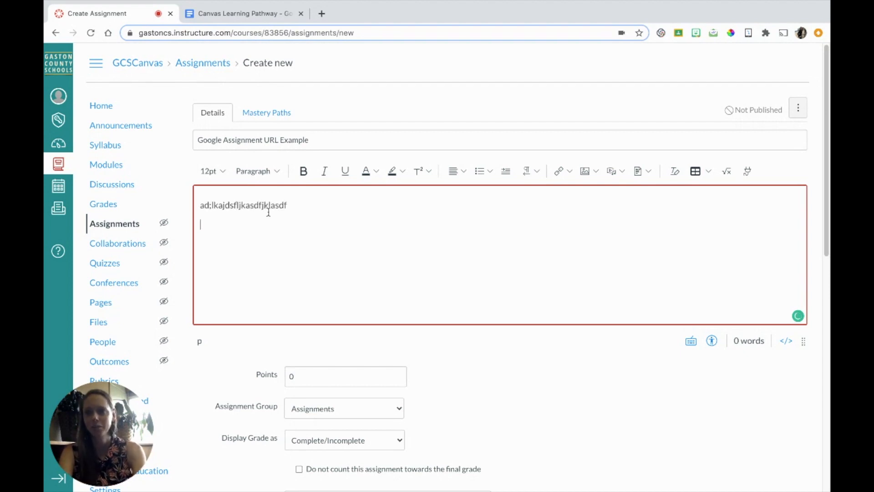
key("Return")
key("Return")
type("Get your ")
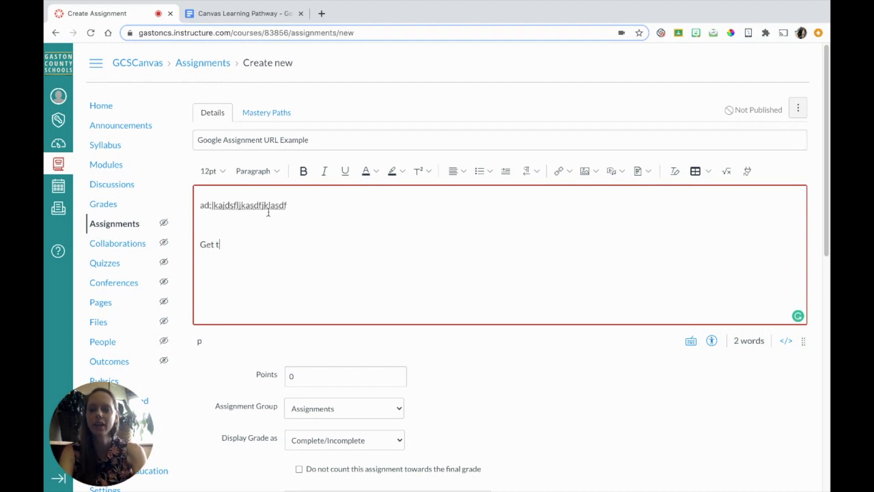
type("copy h")
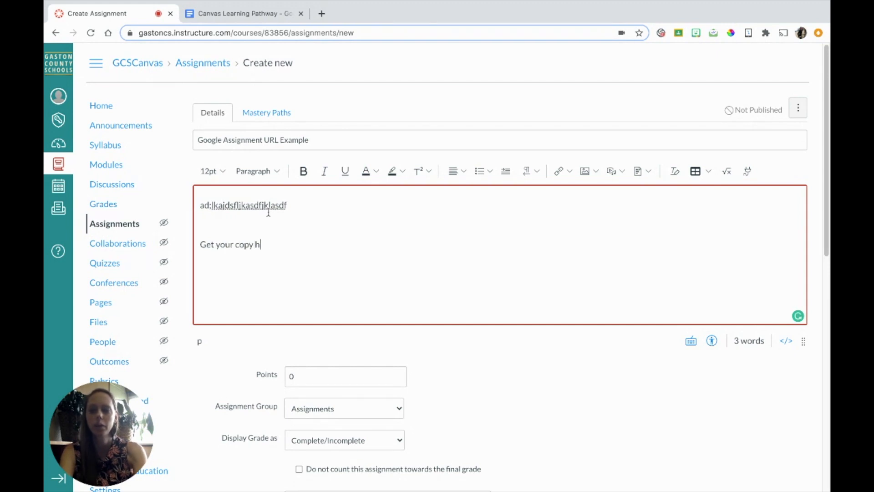
type("ere - hyperlink.")
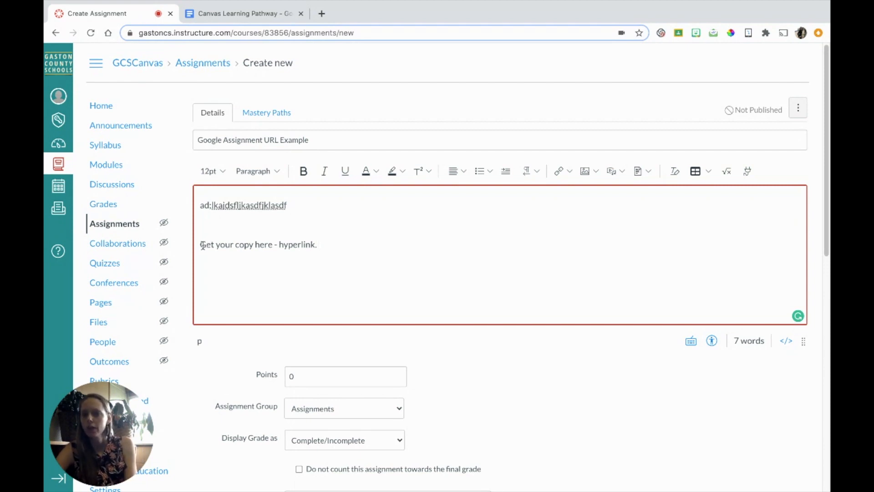
left_click_drag(201, 244, 345, 262)
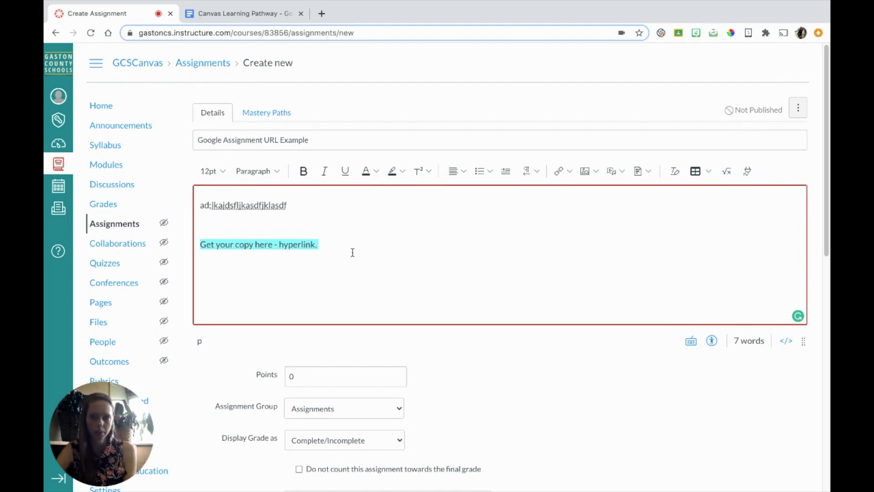
left_click(233, 14)
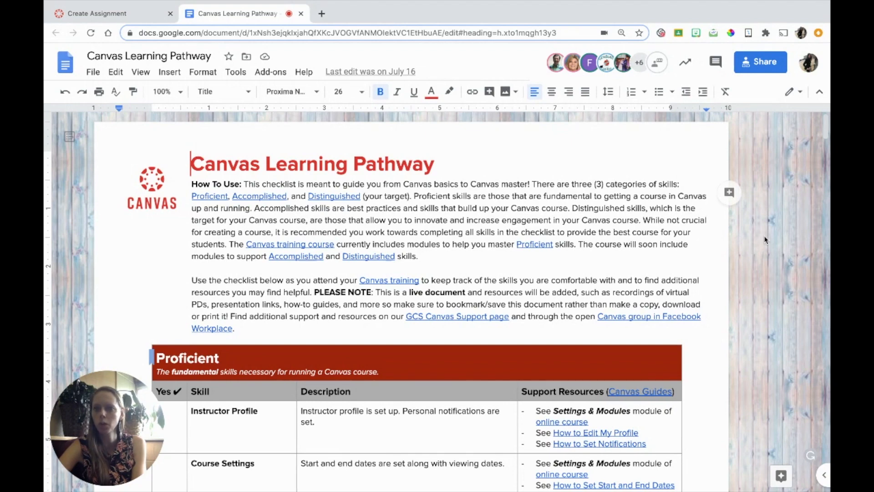
Open the Share dialog for the Canvas Learning Pathway Google Doc.
left_click(759, 250)
scroll(761, 250, "down", 3)
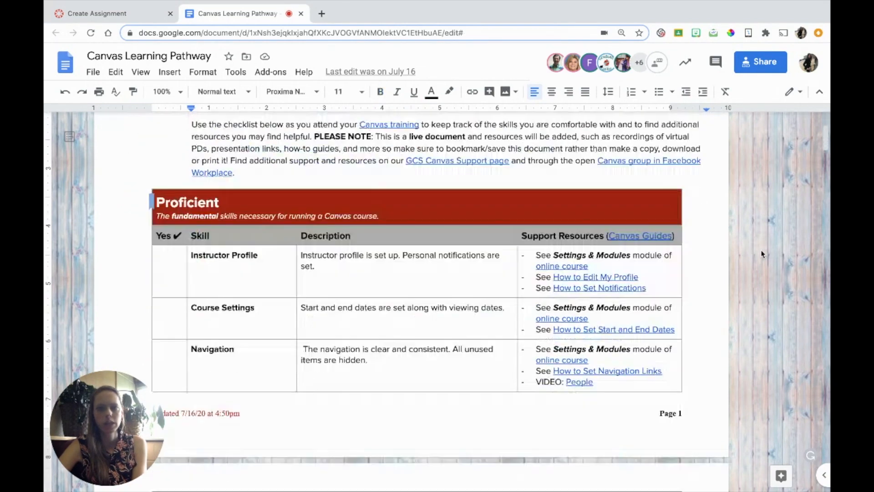
scroll(763, 253, "up", 3)
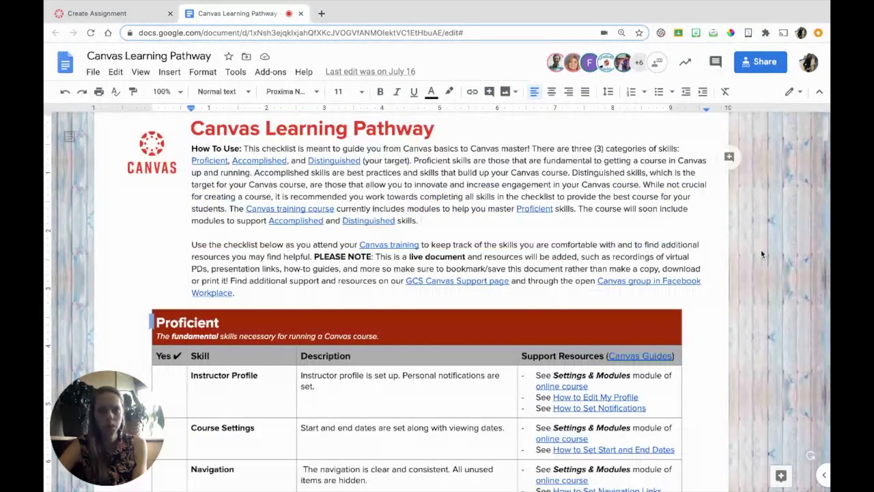
left_click(759, 63)
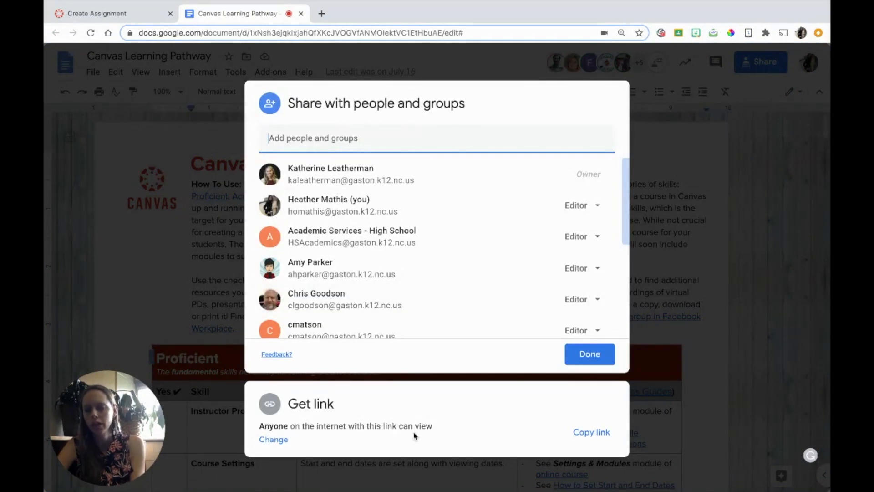
Keep link access as 'Anyone with the link', copy the share link, and return to Canvas.
left_click(272, 440)
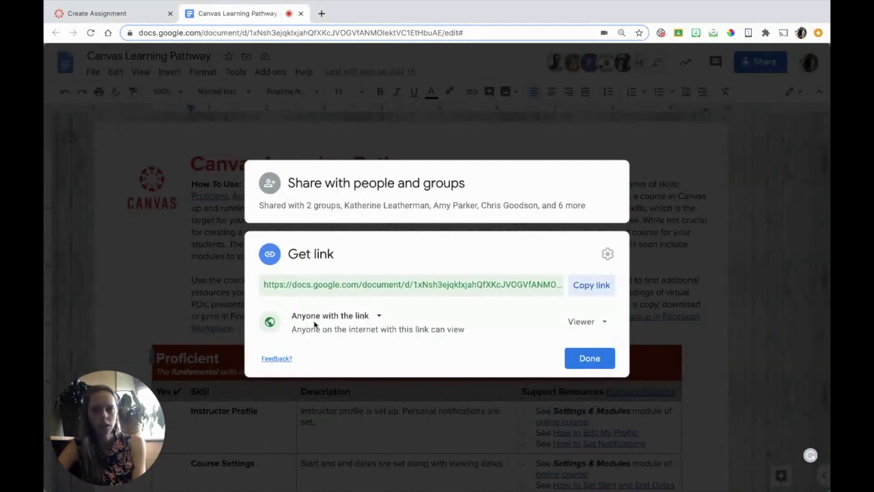
left_click(378, 317)
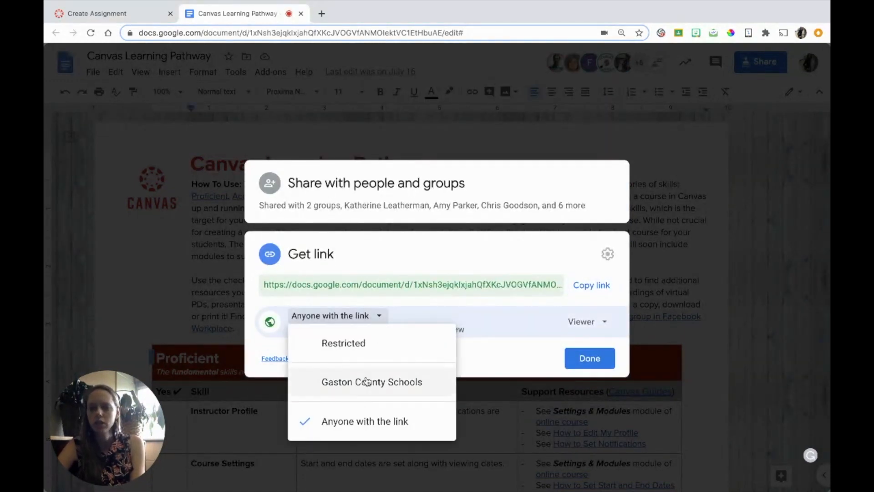
left_click(524, 361)
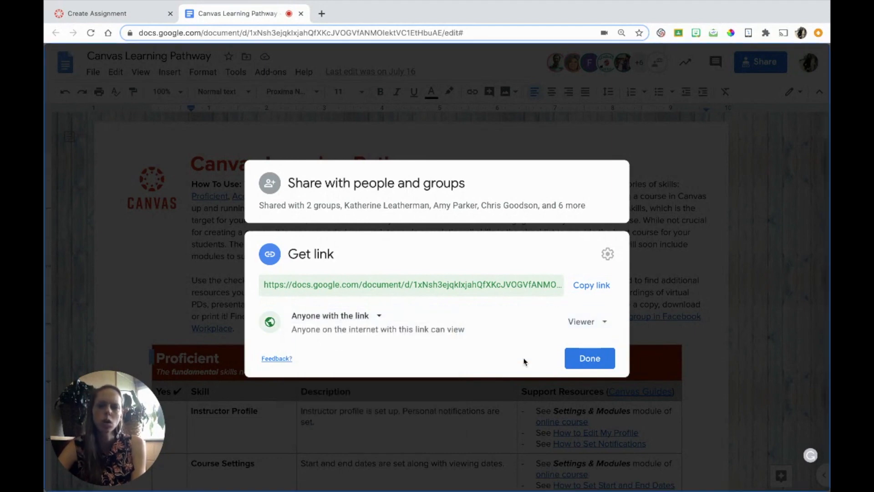
left_click(592, 291)
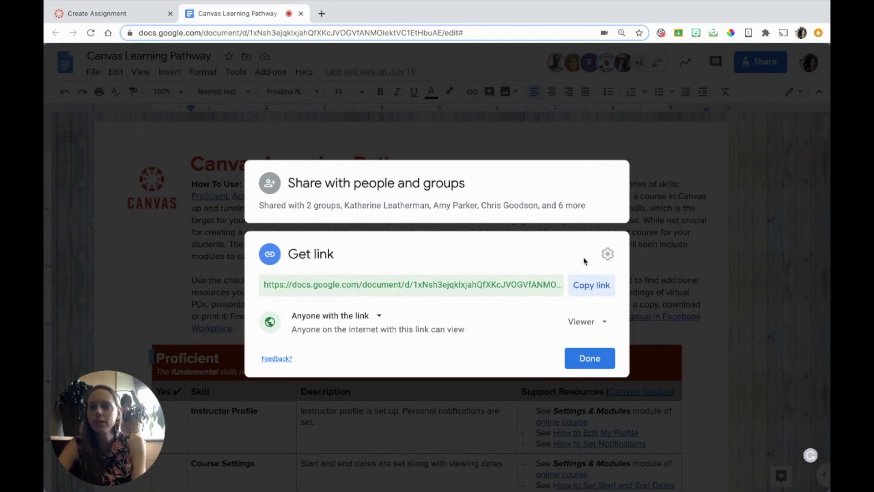
left_click(101, 8)
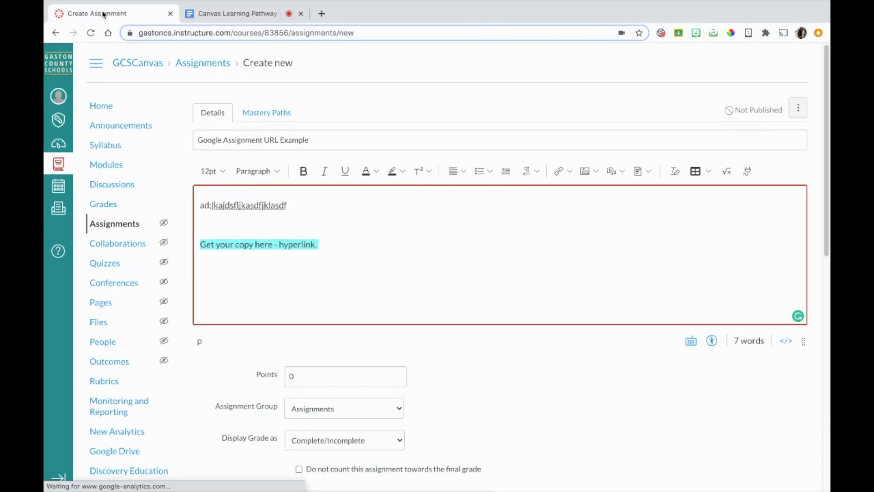
Select the 'Get your copy here - hyperlink' text and open the Links dropdown.
left_click(322, 279)
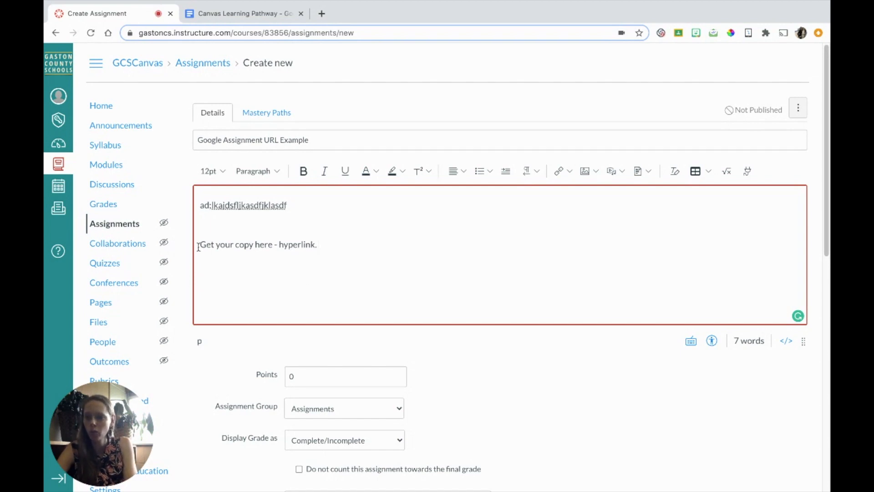
left_click_drag(201, 245, 313, 244)
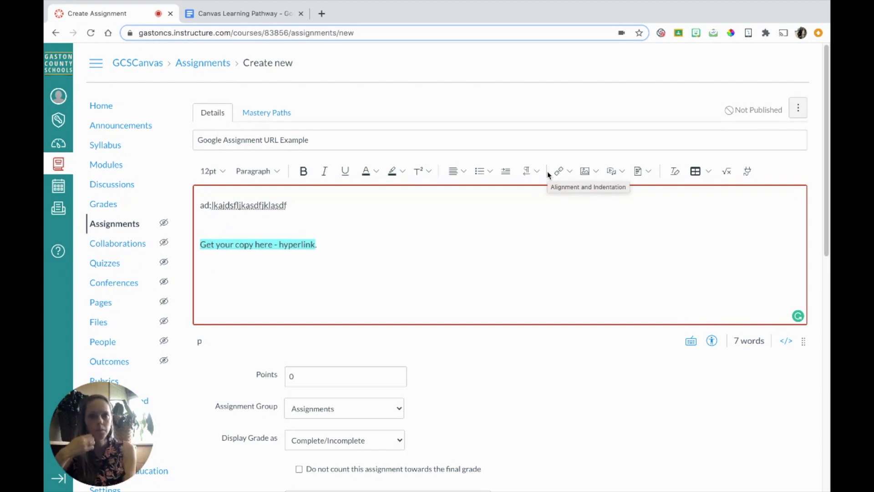
left_click(560, 171)
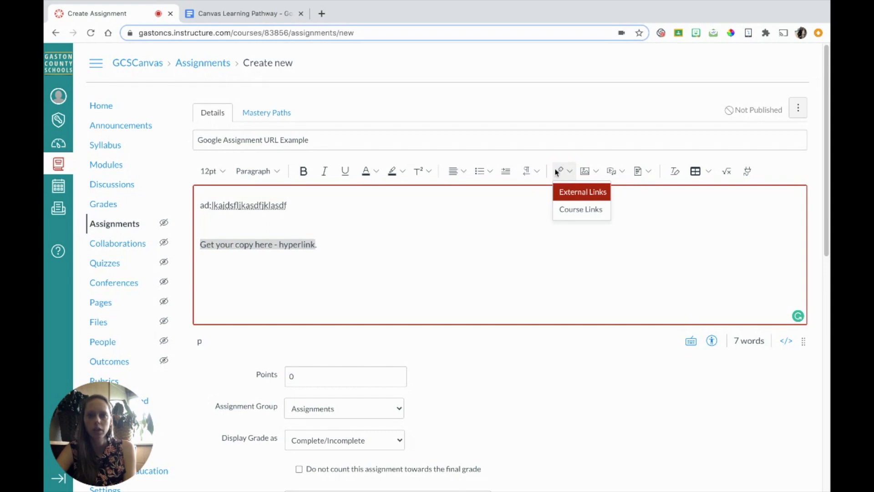
Add an external link on the selected text, pasting the Google Doc share URL.
left_click(583, 192)
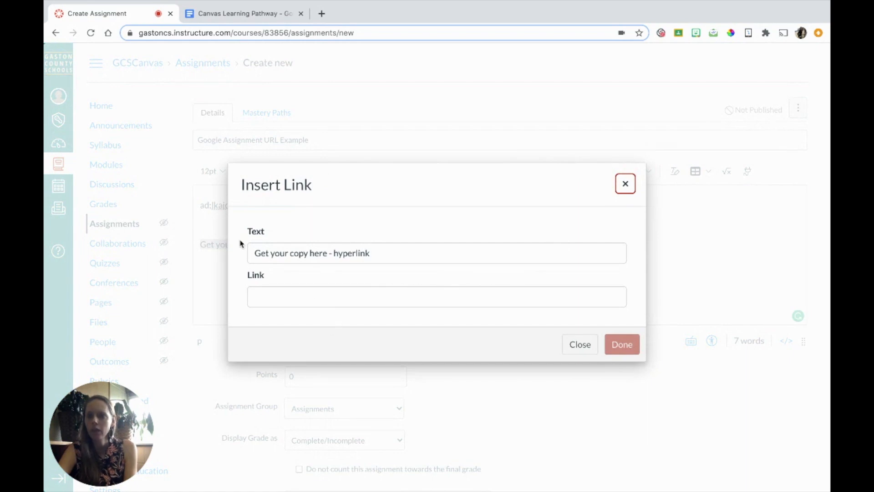
left_click(285, 296)
key("ctrl+v")
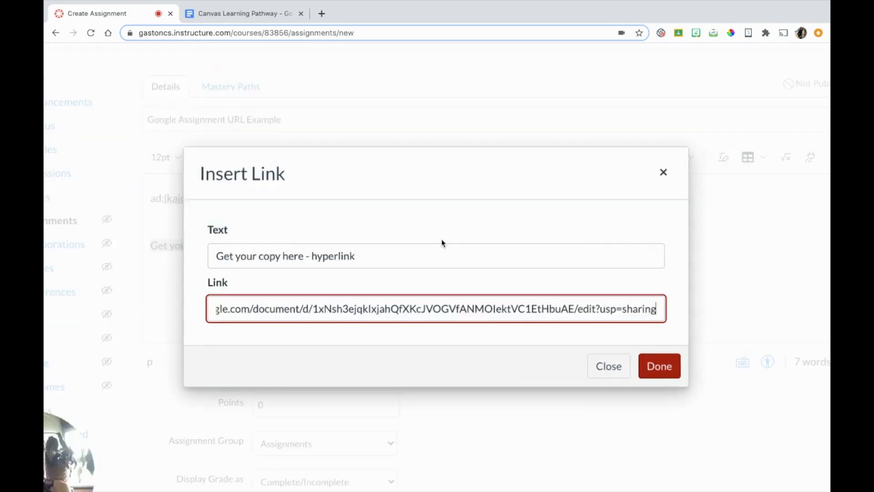
scroll(521, 265, "right", 5)
scroll(521, 266, "down", 3)
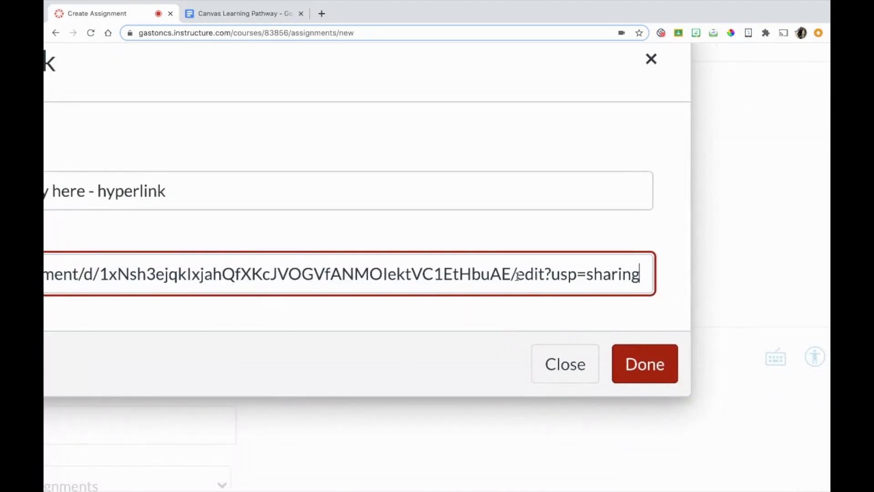
Replace the URL's 'edit?usp=sharing' ending with 'copy' and confirm the link.
left_click(518, 276)
left_click_drag(516, 276, 651, 273)
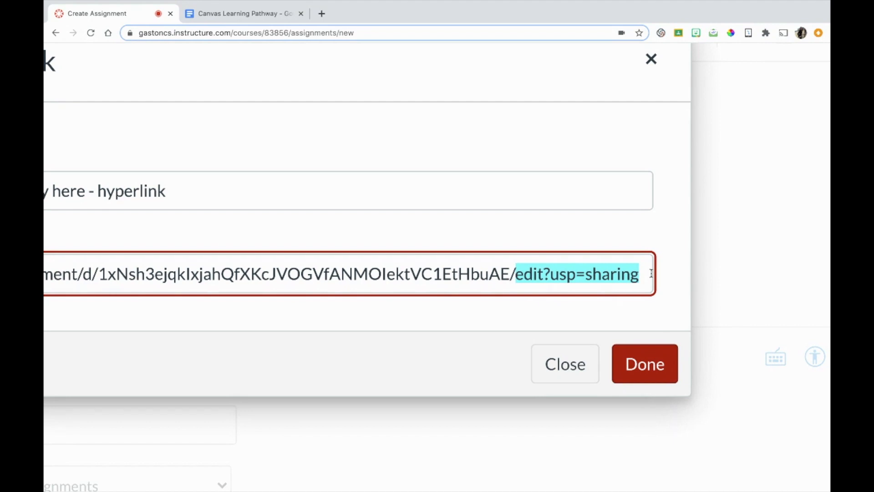
left_click(651, 273)
key("BackSpace")
key("BackSpace")
key("BackSpace")
key("BackSpace")
key("BackSpace")
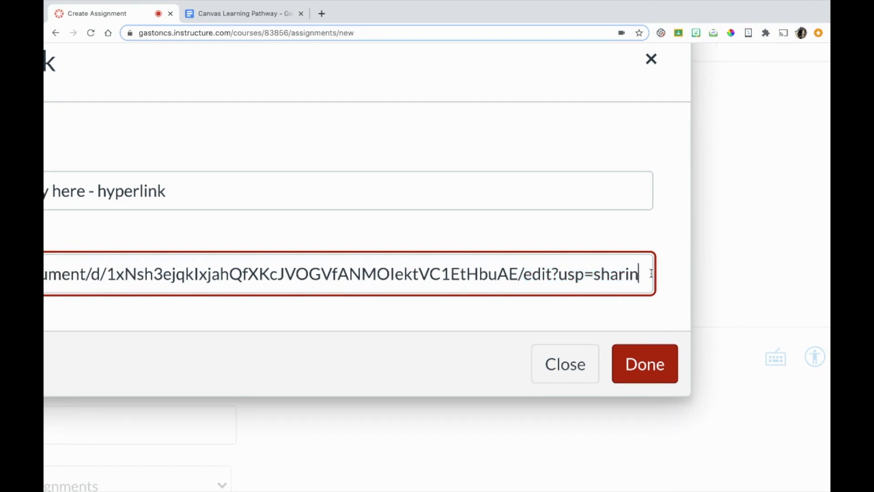
key("BackSpace")
key("BackSpace")
key("BackSpace")
key("BackSpace")
key("BackSpace")
key("BackSpace")
key("BackSpace")
key("BackSpace")
key("BackSpace")
key("BackSpace")
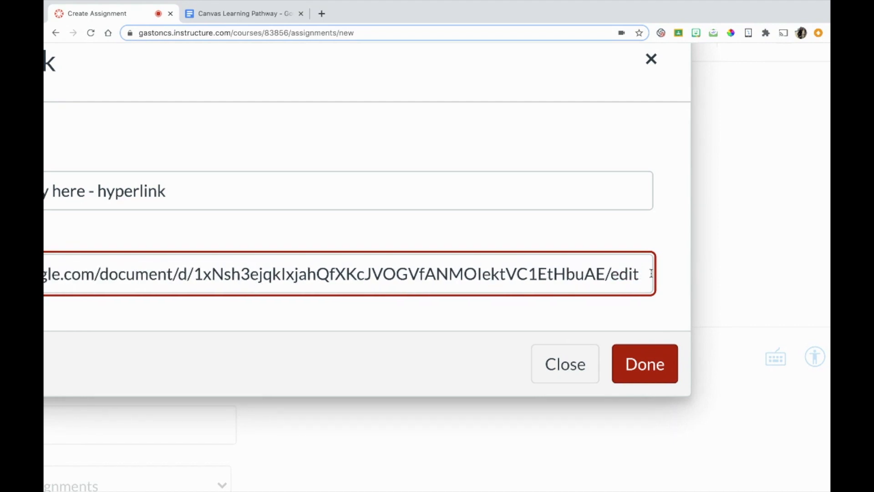
key("BackSpace")
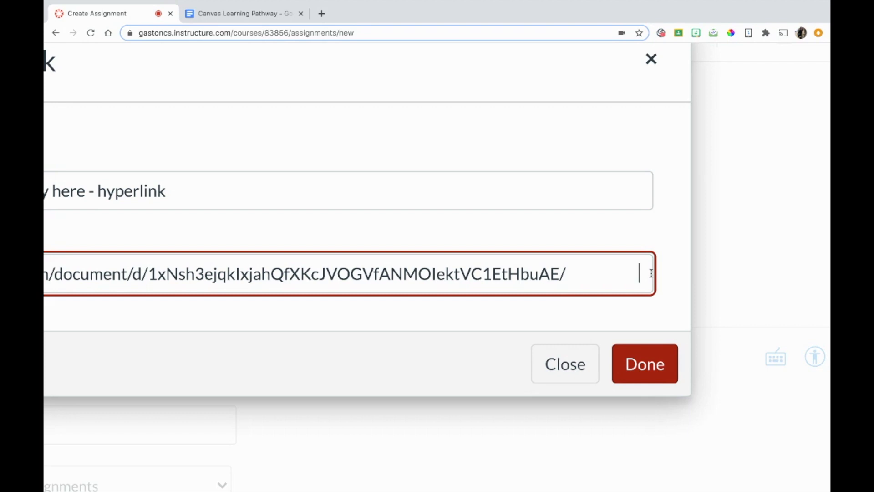
key("BackSpace")
key("BackSpace")
key("BackSpace")
key("BackSpace")
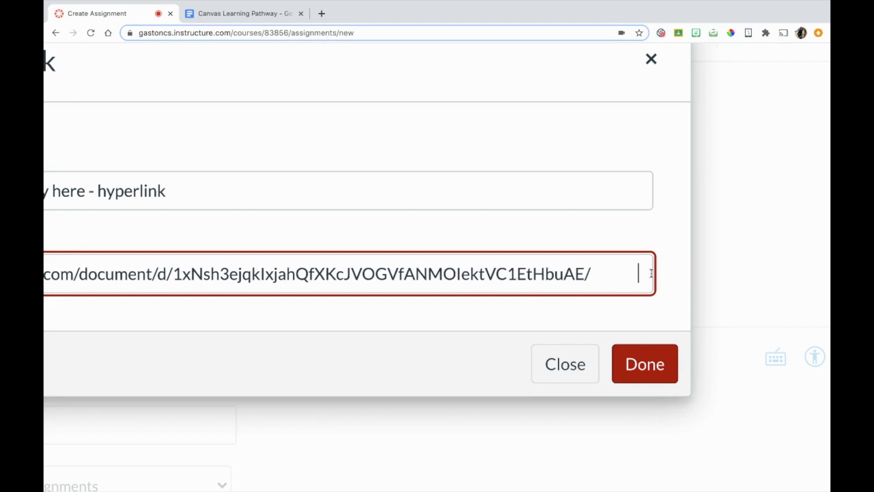
key("BackSpace")
key("BackSpace")
key("BackSpace")
key("BackSpace")
key("BackSpace")
key("BackSpace")
key("BackSpace")
key("BackSpace")
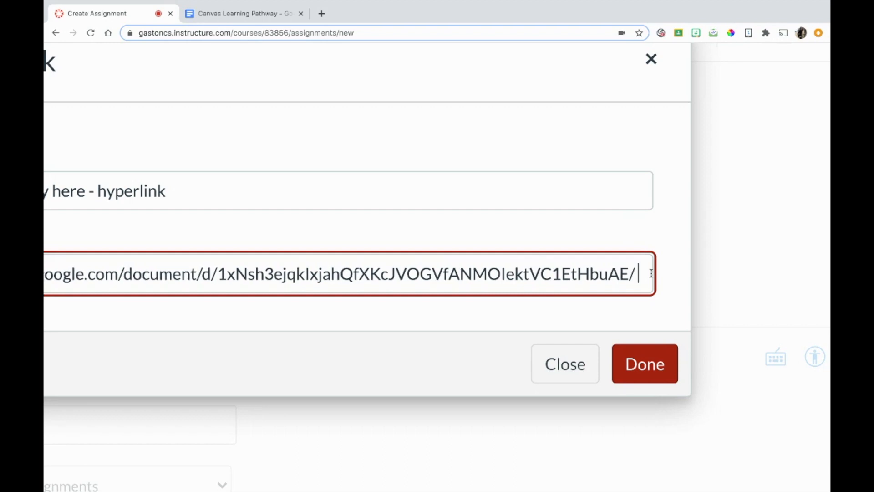
type("copy")
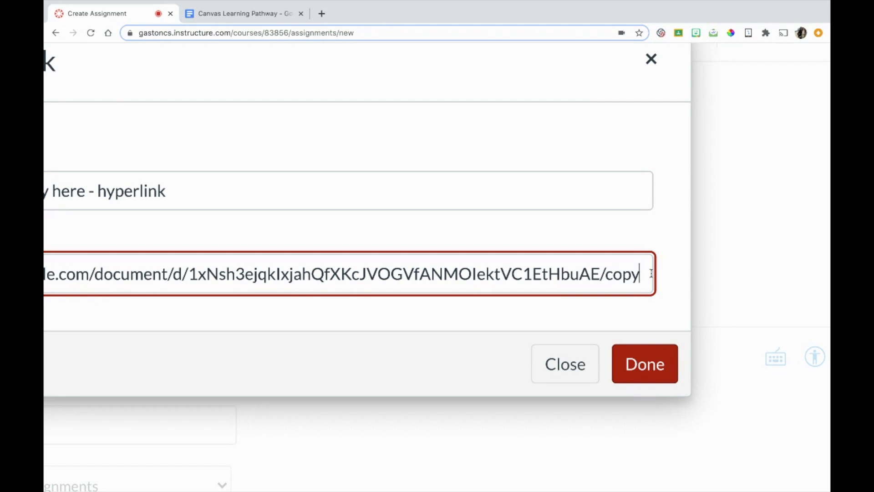
double_click(609, 276)
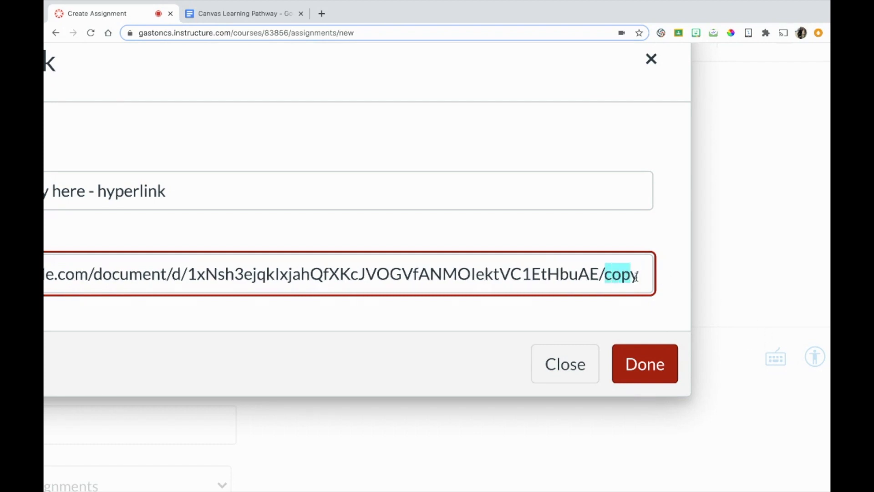
left_click(652, 374)
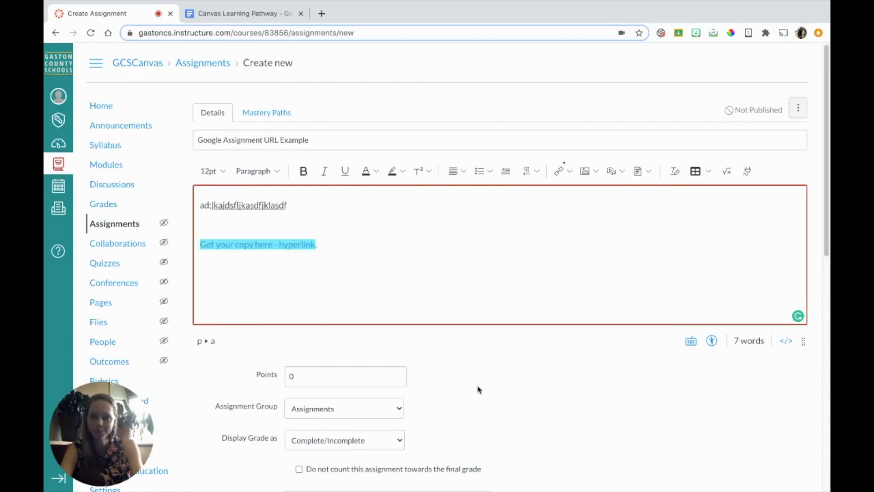
left_click(299, 277)
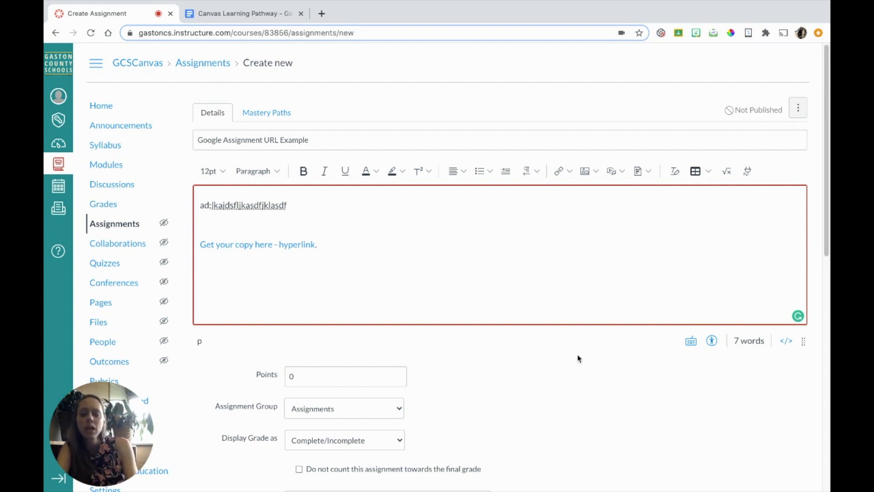
scroll(577, 357, "down", 4)
scroll(577, 358, "down", 1)
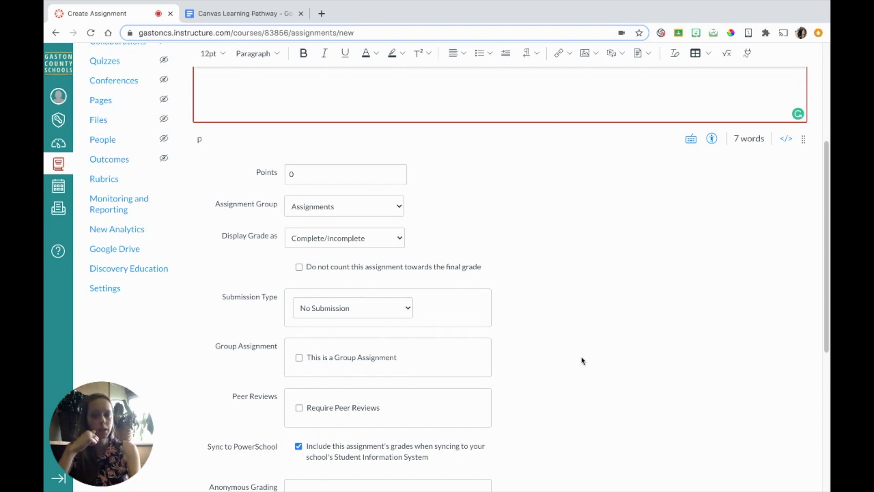
Set the submission type to Online with File Uploads as the only entry option.
left_click(369, 306)
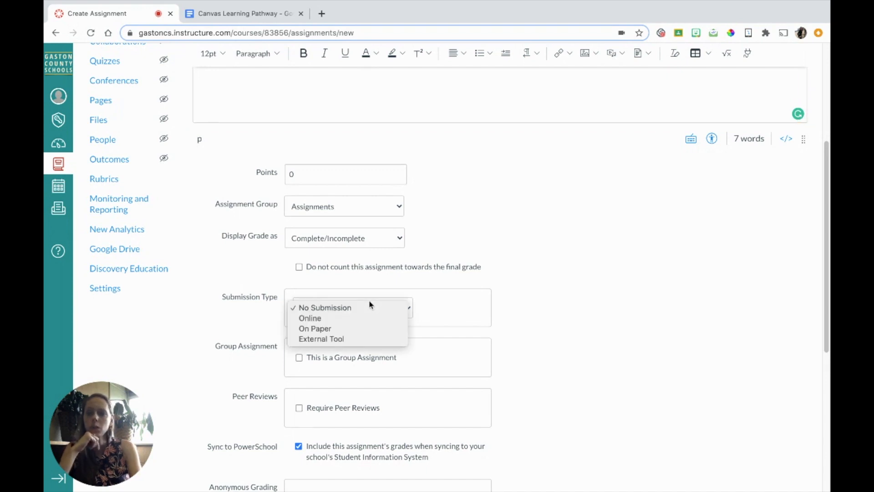
left_click(321, 319)
left_click(299, 419)
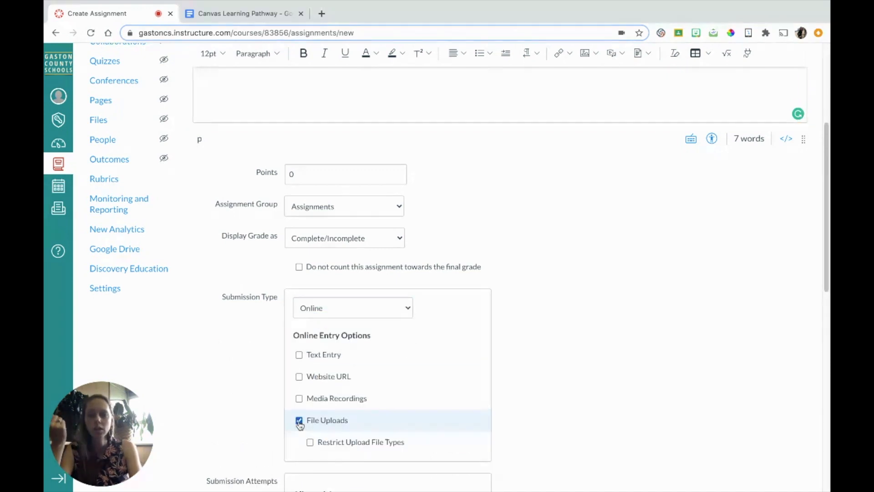
scroll(574, 311, "down", 2)
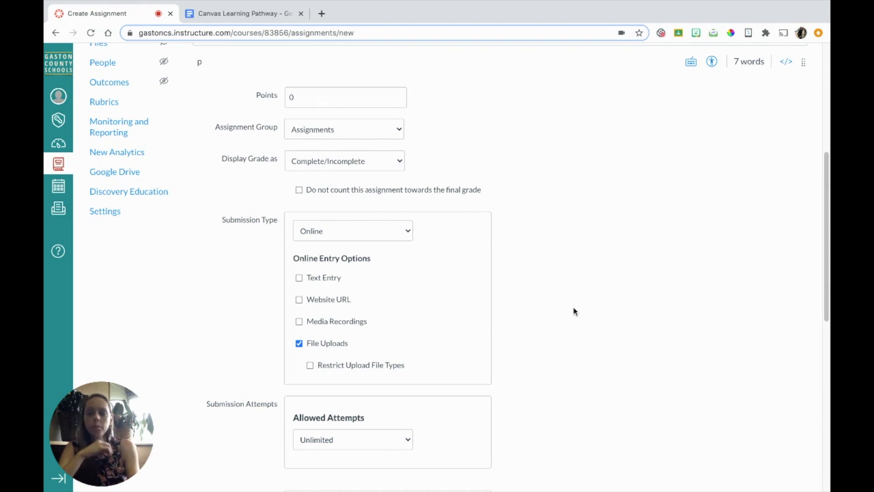
scroll(574, 312, "down", 1)
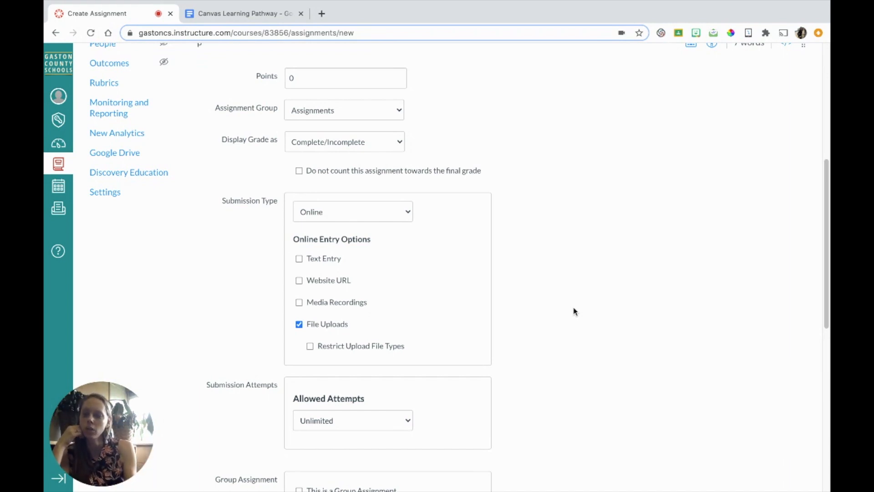
scroll(574, 311, "down", 10)
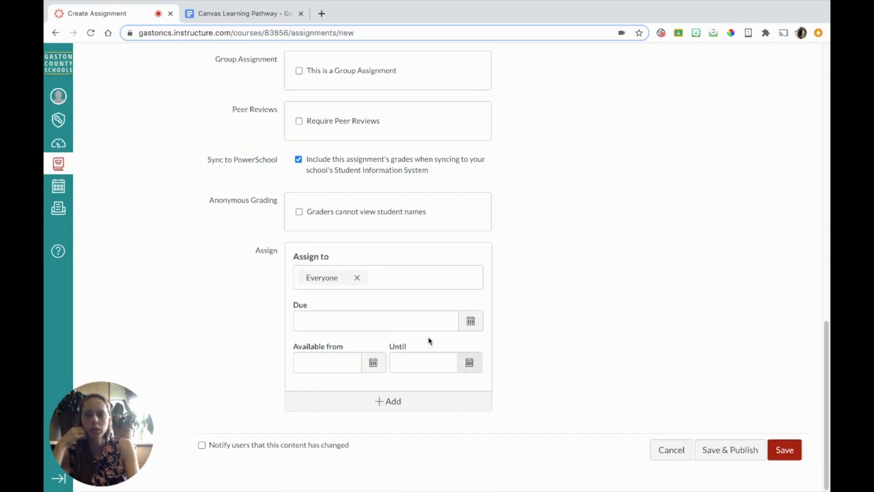
Set the due date to August 22, 2020 at 11:59pm and save the assignment.
left_click(471, 322)
left_click(412, 418)
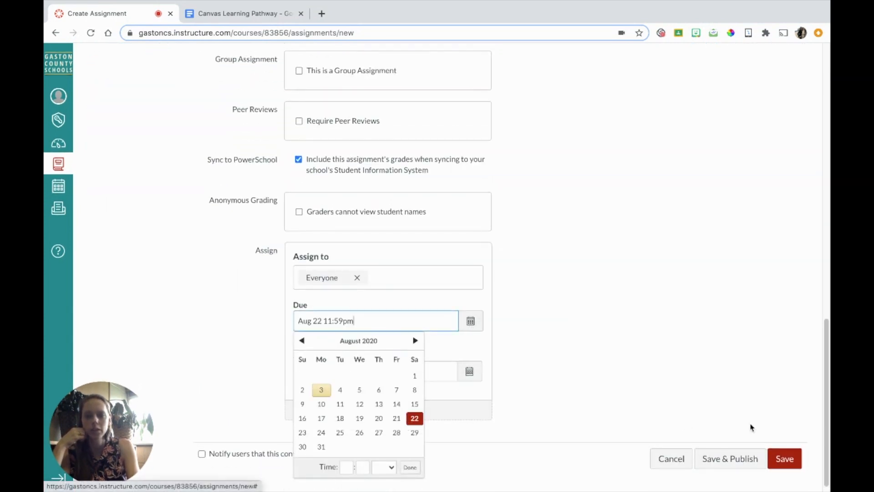
left_click(787, 458)
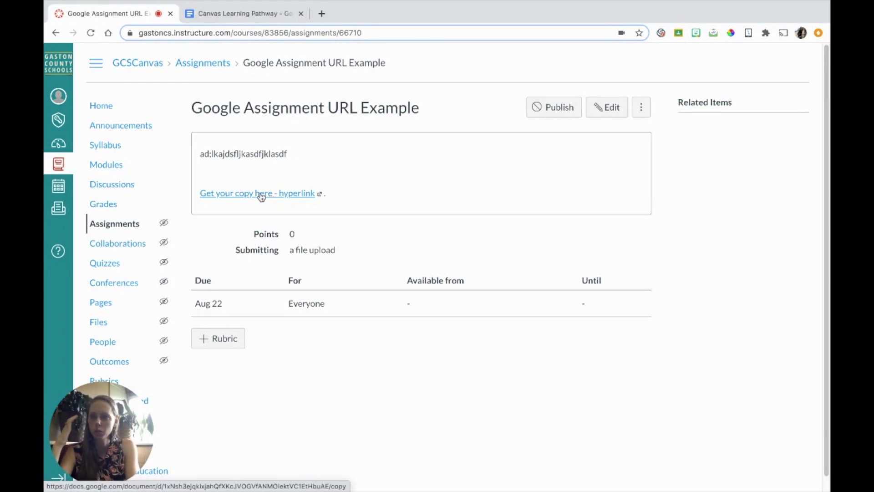
Close the Docs sharing dialog, then follow the assignment's 'Get your copy here' link to the Copy document prompt.
left_click(254, 14)
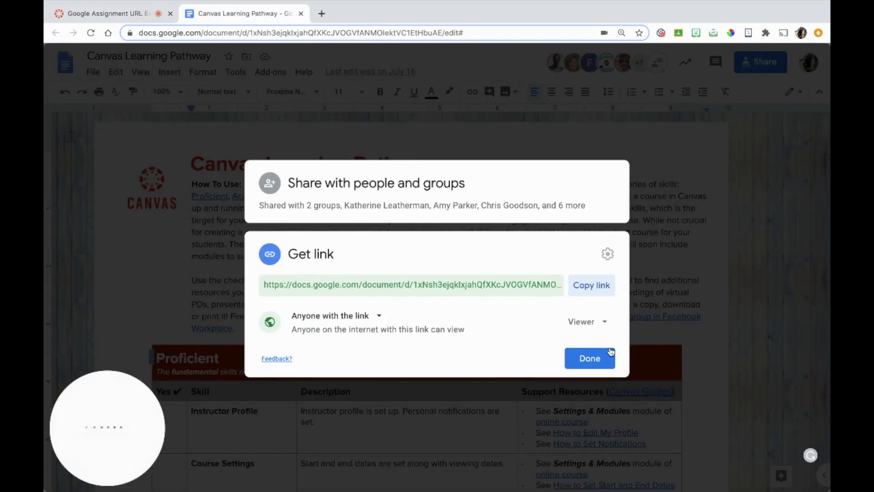
left_click(590, 357)
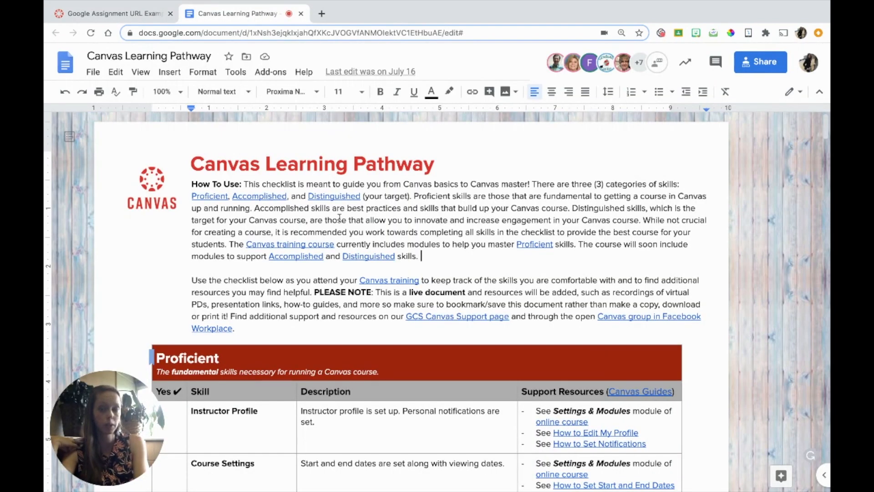
left_click(123, 18)
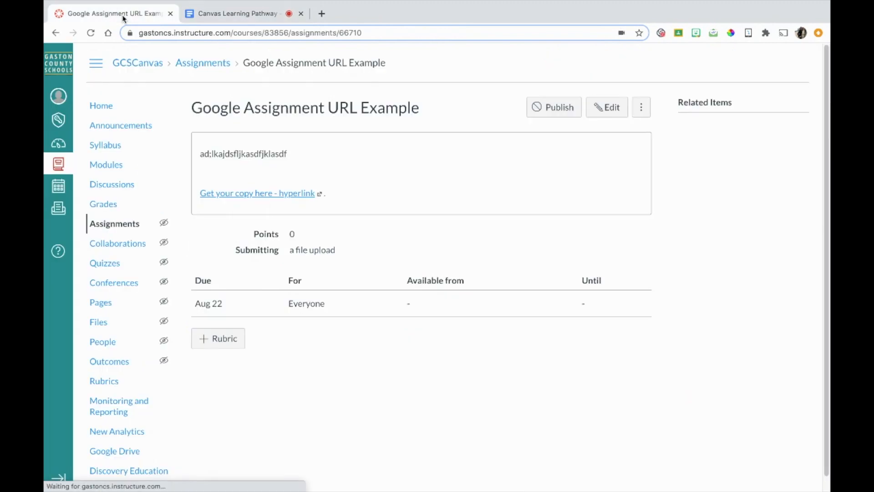
left_click(250, 197)
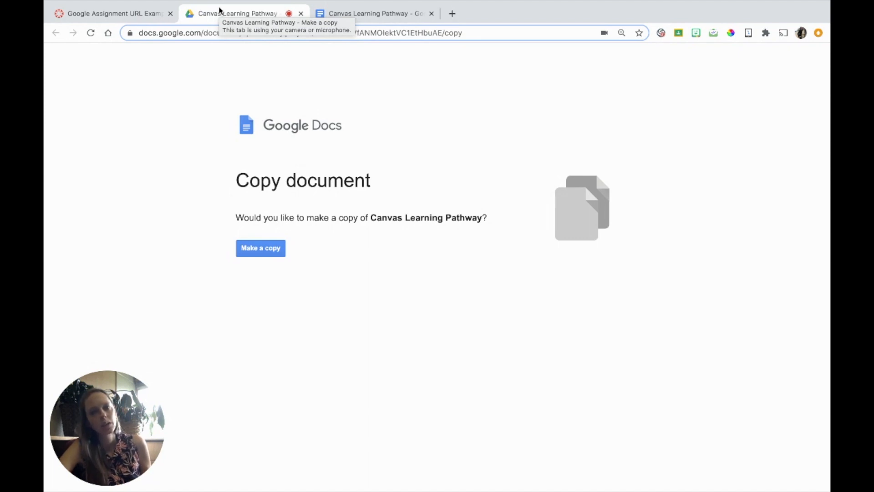
Make a copy of Canvas Learning Pathway and prefix its title with a student's name.
left_click(258, 250)
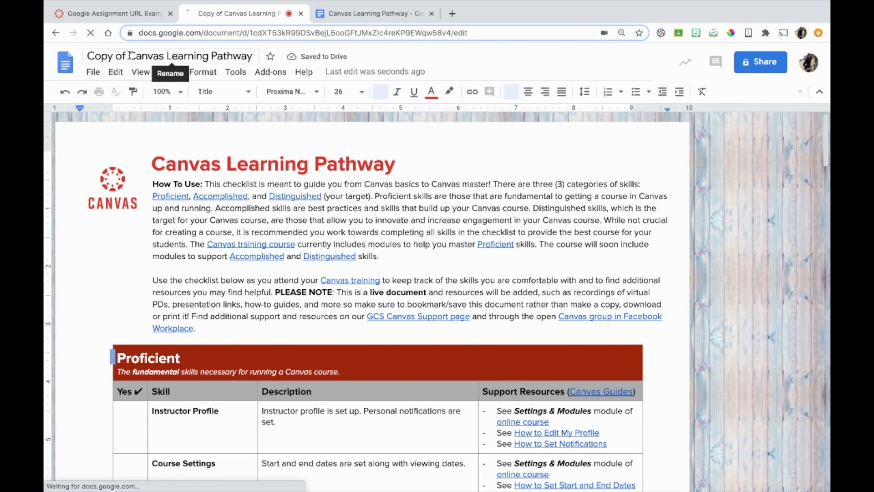
left_click(128, 55)
left_click(84, 55, "shift")
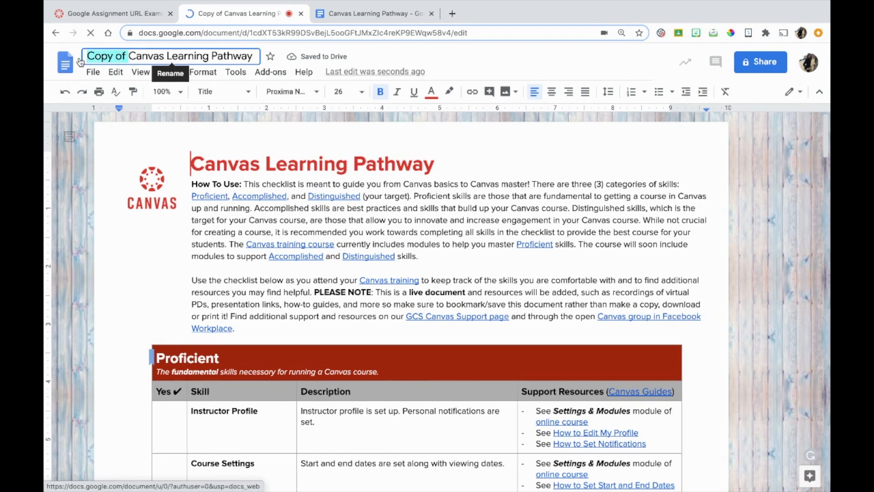
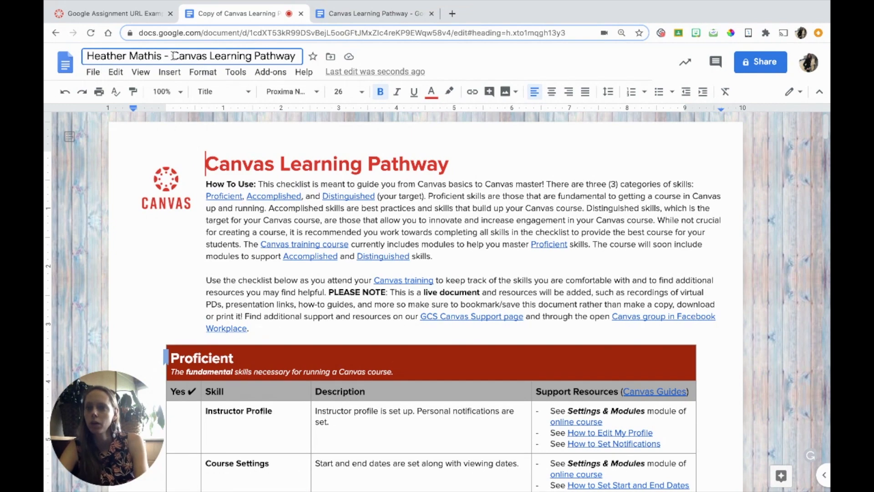
left_click_drag(172, 56, 128, 56)
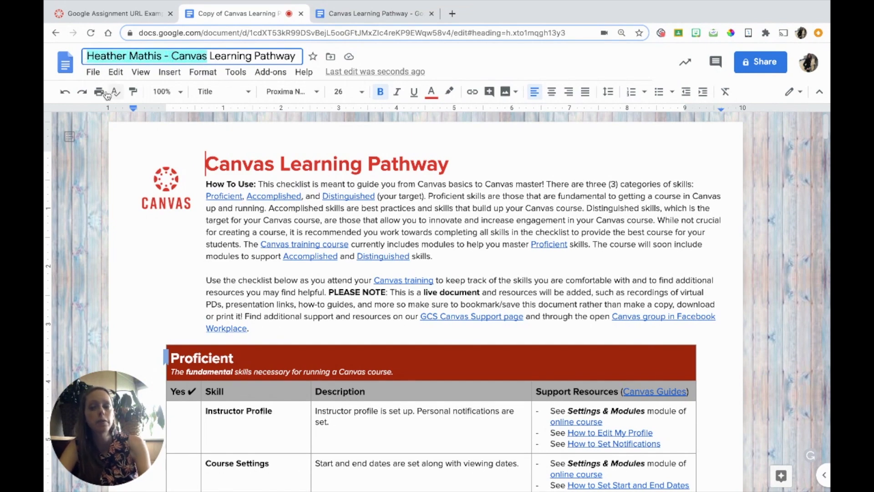
left_click(95, 158)
Move the renamed copy to the trash and go to the Docs home screen.
left_click(93, 72)
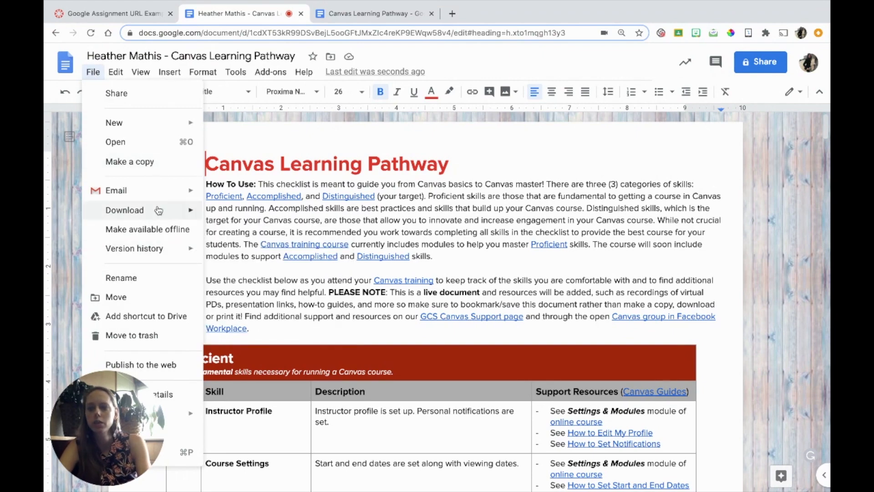
mouse_move(158, 210)
left_click(154, 336)
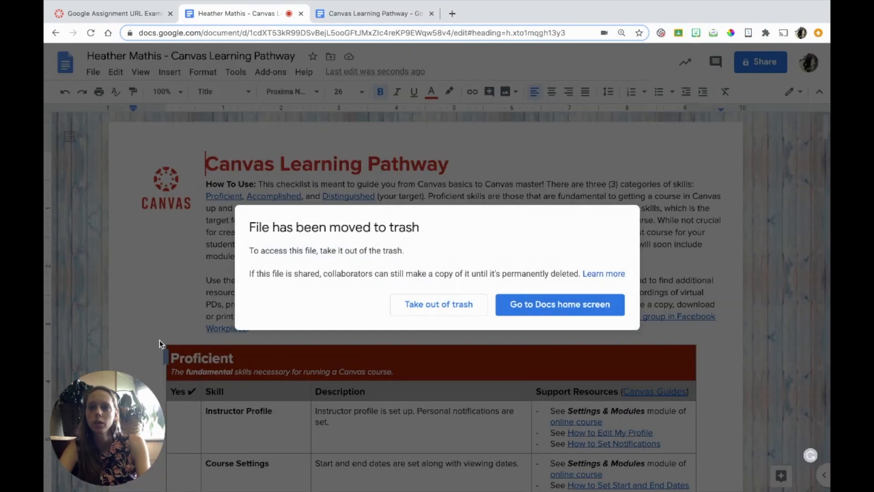
left_click(585, 305)
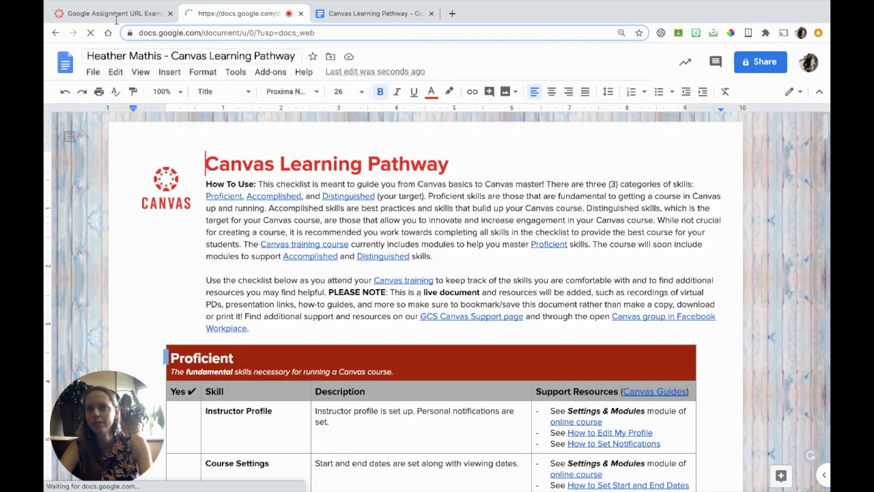
left_click(114, 14)
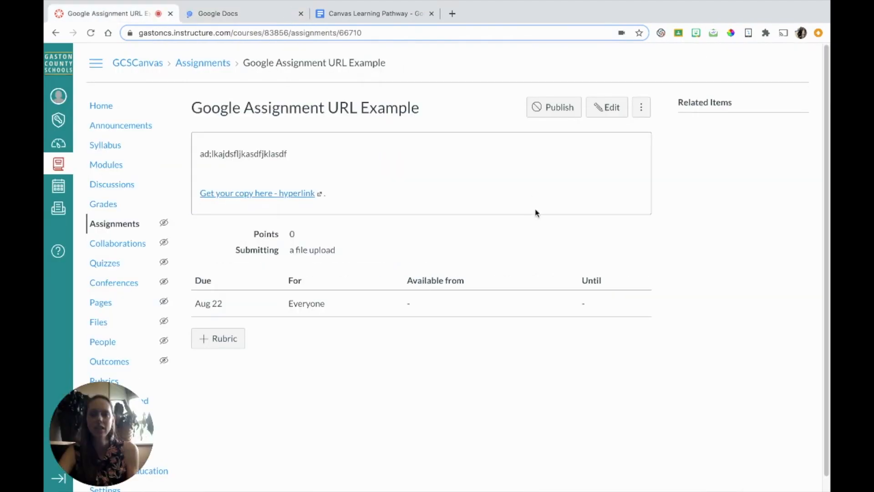